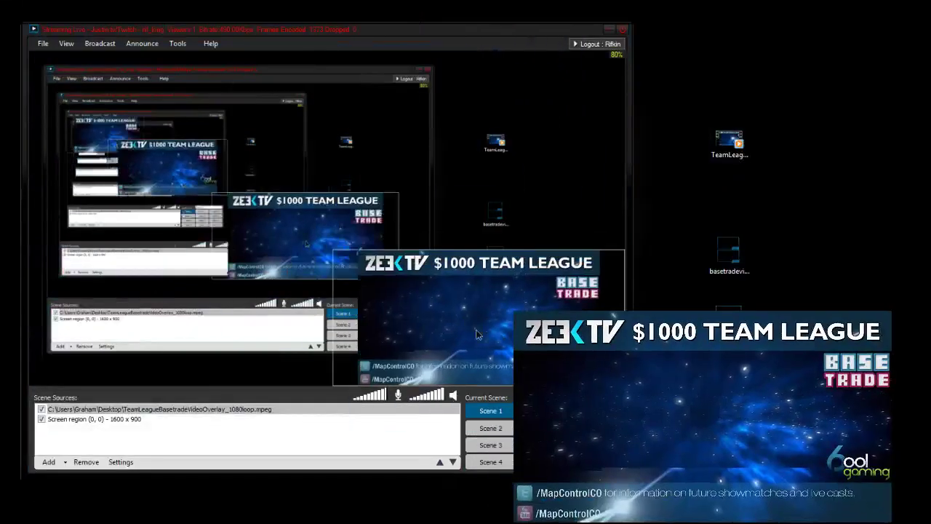
Reposition the TeamLeague video overlay in the scene and start its playback from its media settings
drag(333, 250, 421, 160)
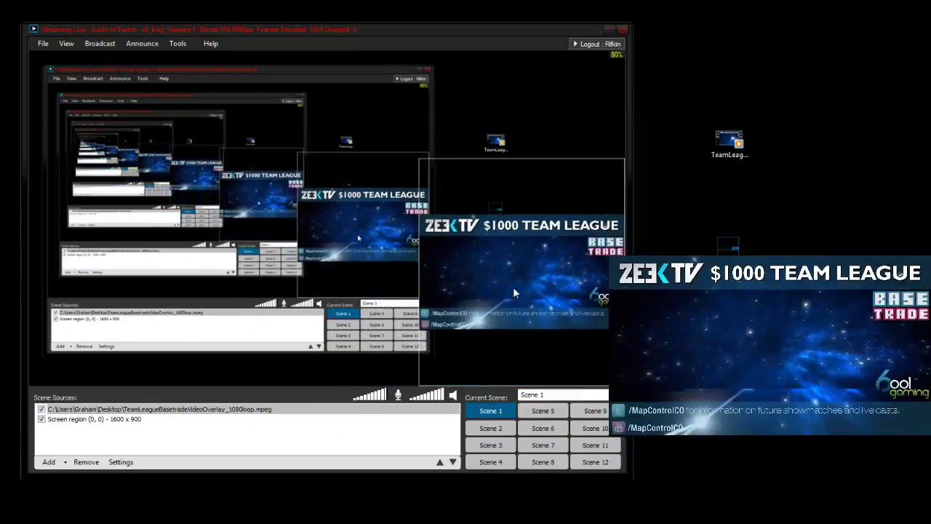
right_click(491, 259)
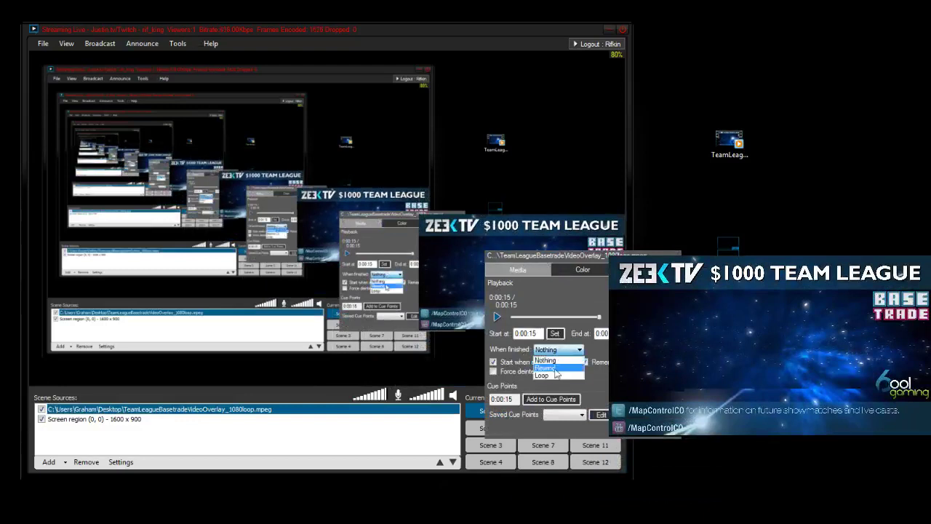
click(496, 319)
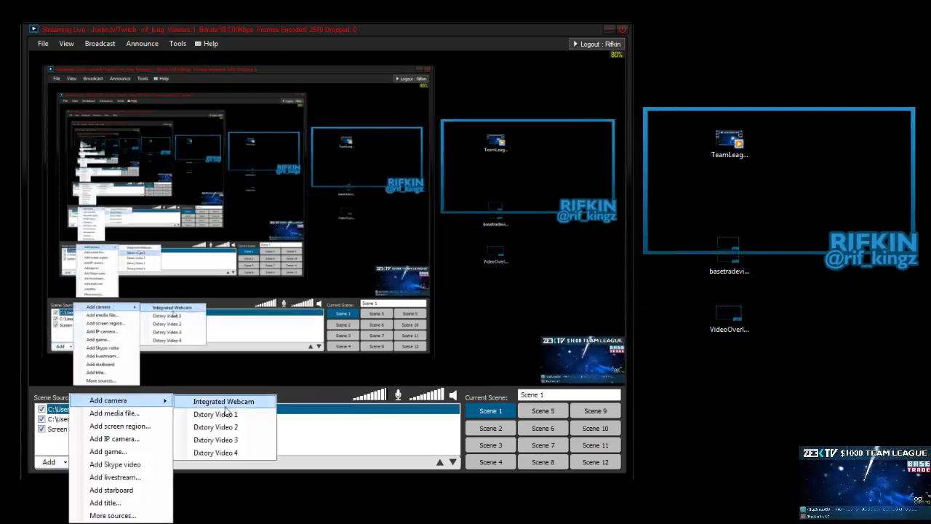
Add the Integrated Webcam to the scene, then shrink it and move it over the blue overlay frame
click(225, 405)
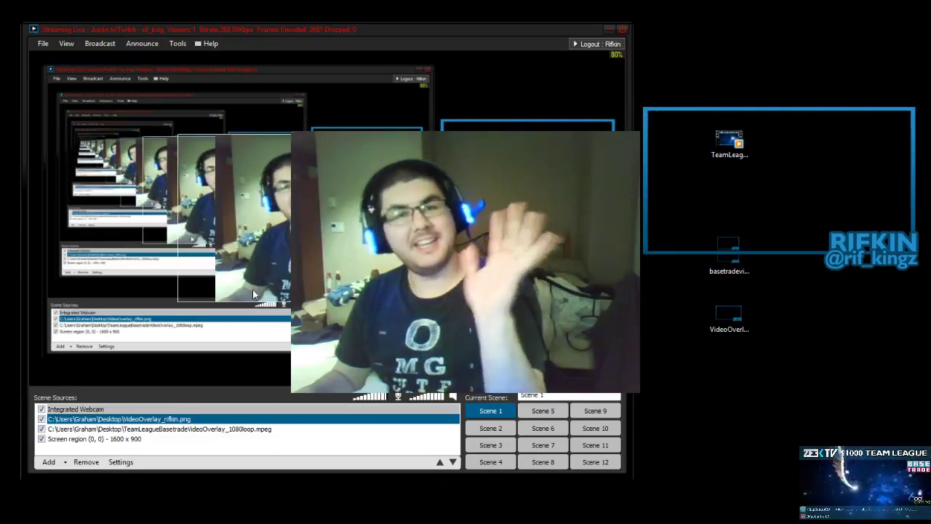
drag(327, 240, 477, 224)
drag(326, 286, 472, 210)
drag(562, 178, 540, 179)
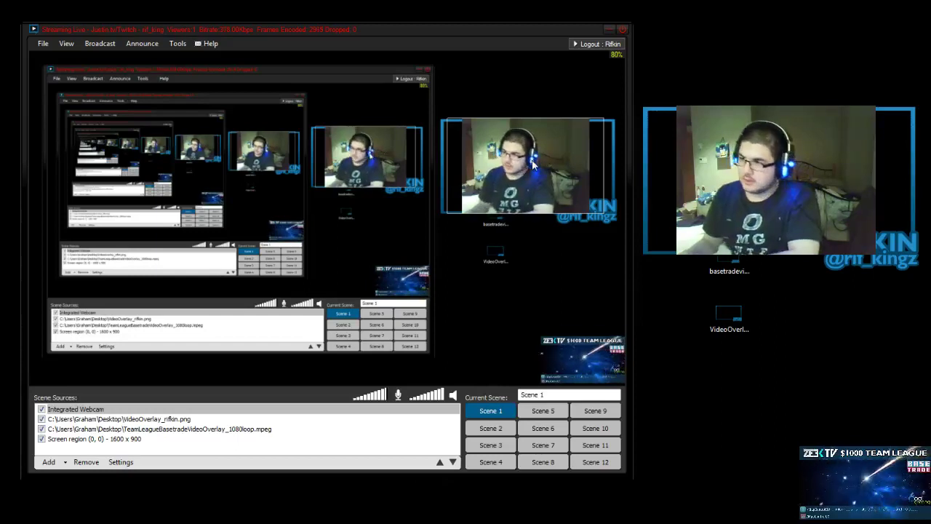
Crop the Integrated Webcam source by 33 at the top and 25 at the bottom
double_click(531, 160)
click(491, 187)
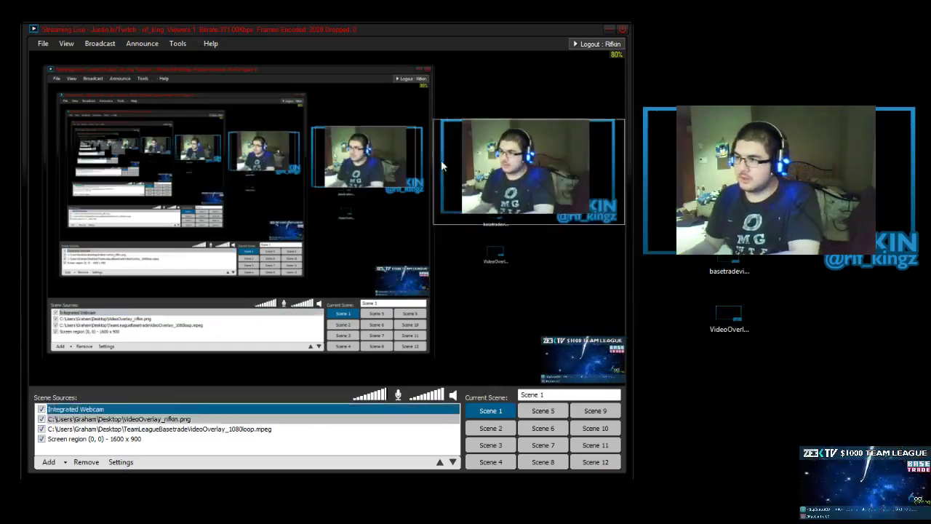
double_click(491, 187)
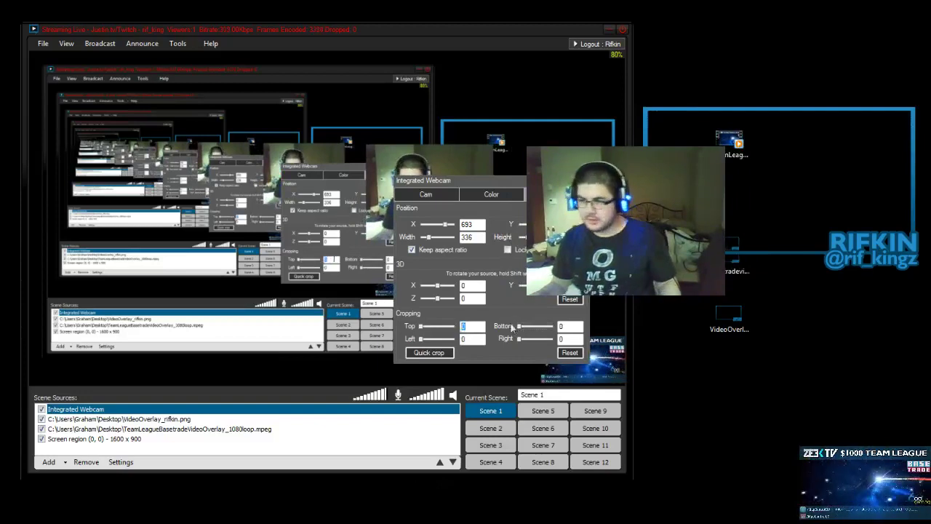
text(33)
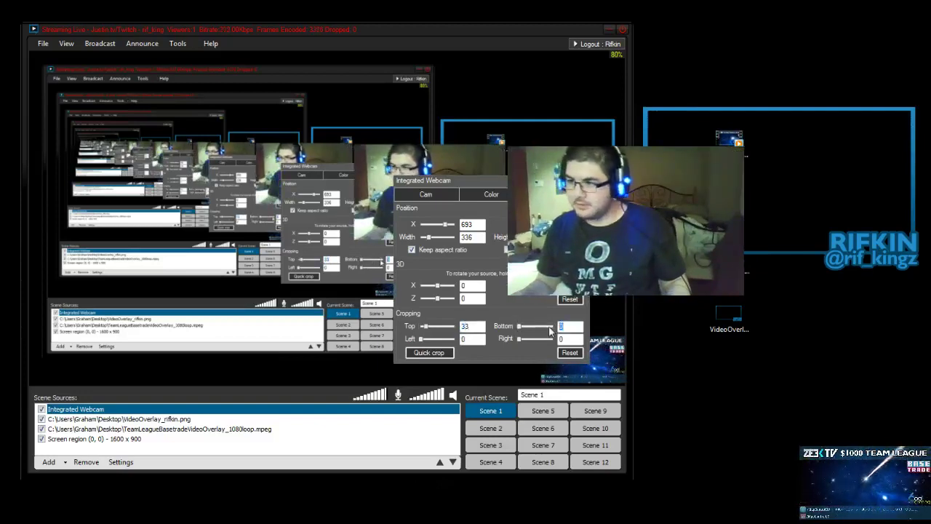
text(25)
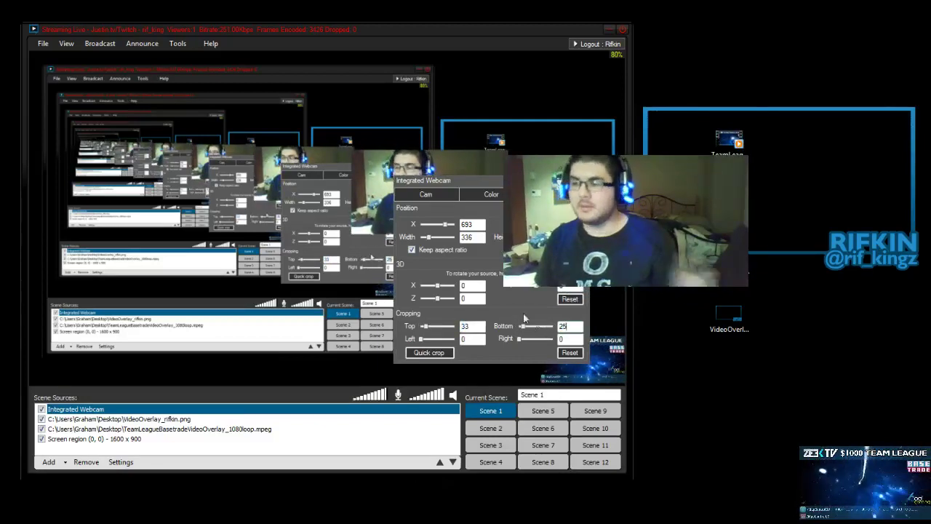
click(372, 230)
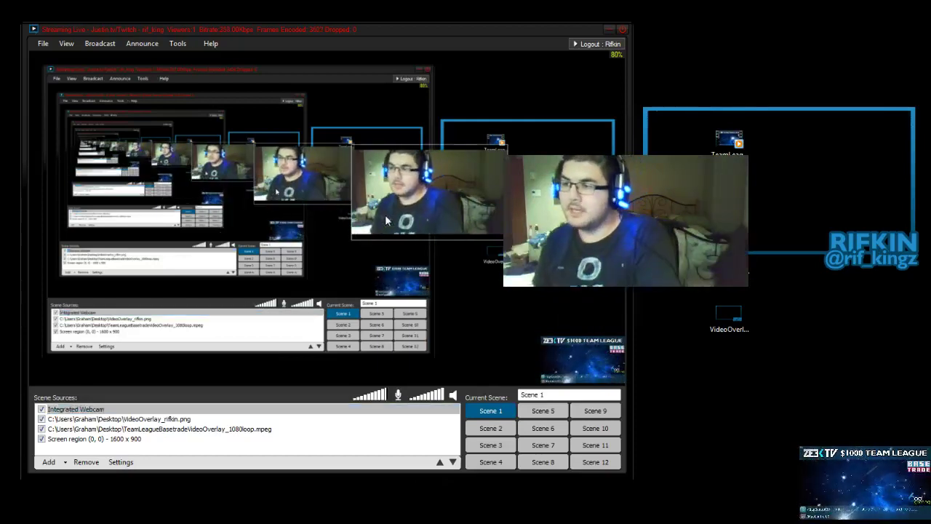
Resize the cropped webcam to fit the blue frame and order it below the frame image in the scene sources
drag(416, 186, 509, 167)
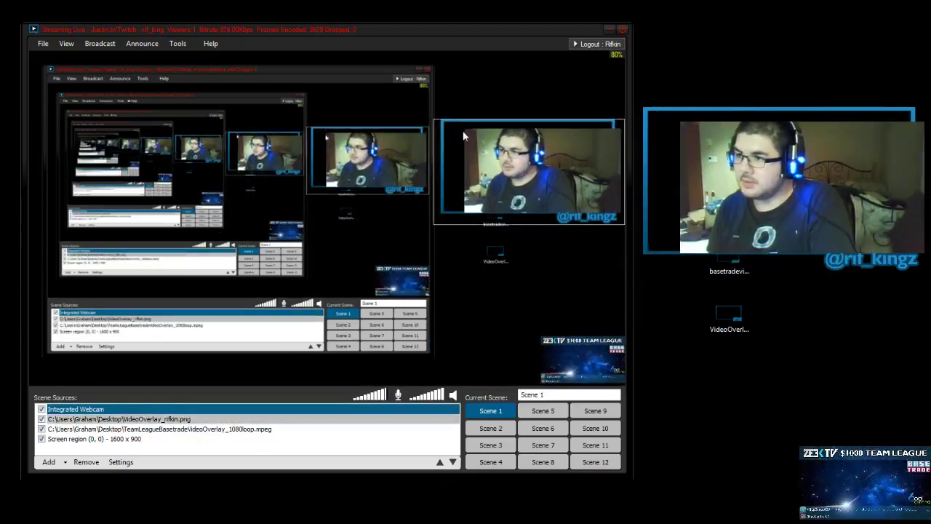
drag(467, 125, 449, 122)
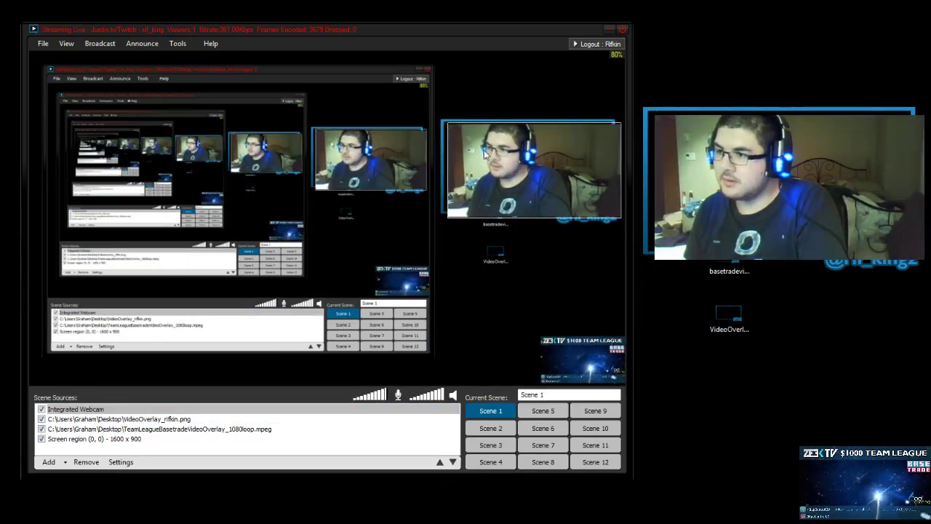
mouse_move(486, 155)
mouse_down()
mouse_move(476, 143)
mouse_move(480, 150)
mouse_up()
drag(443, 118, 445, 122)
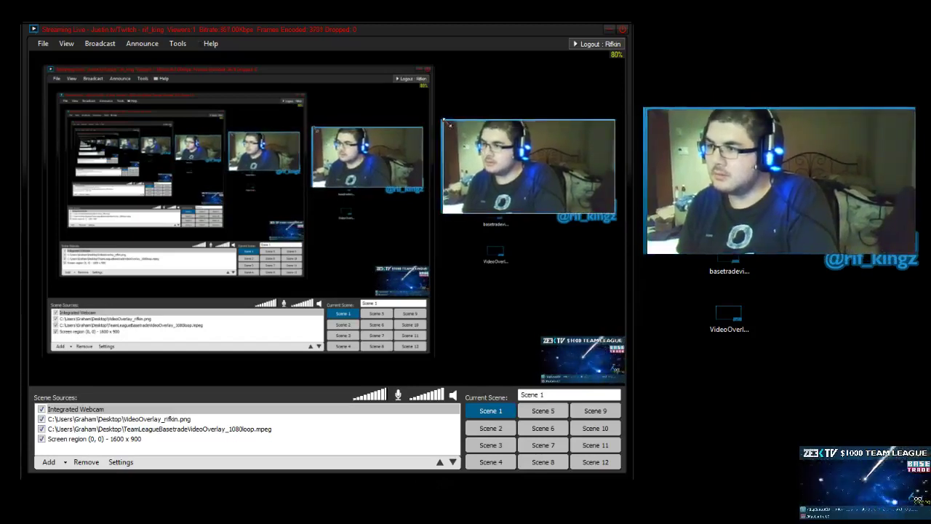
drag(517, 192, 516, 194)
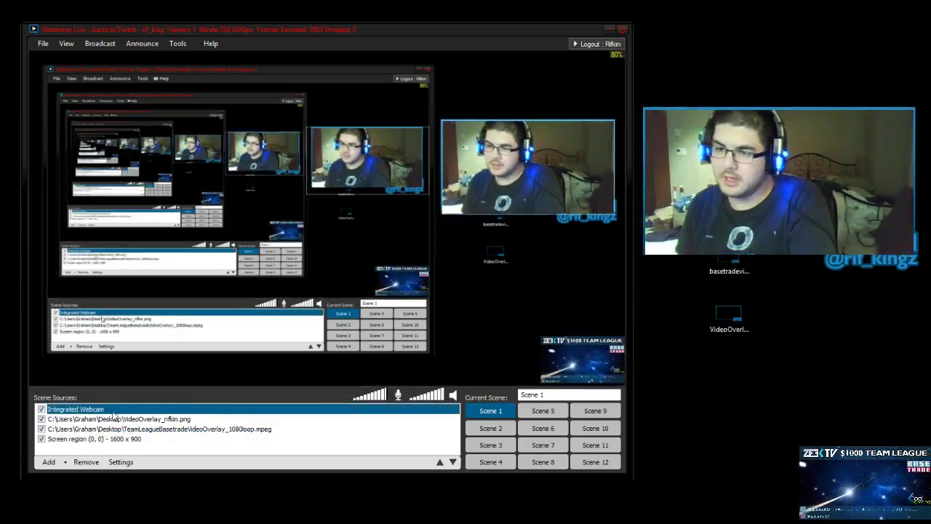
drag(88, 412, 92, 421)
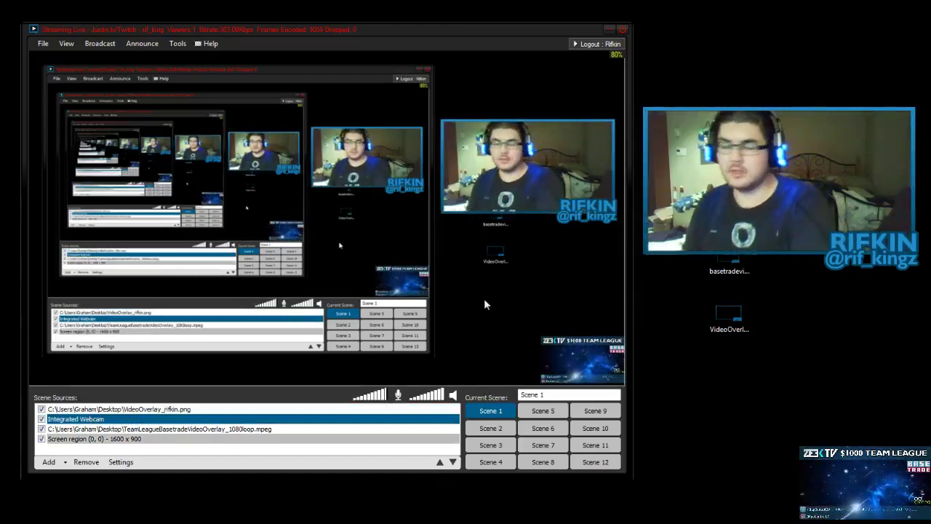
Move the framed webcam to the lower left of the scene and enlarge the TeamLeague video in the lower right
drag(564, 179, 184, 291)
drag(573, 158, 191, 267)
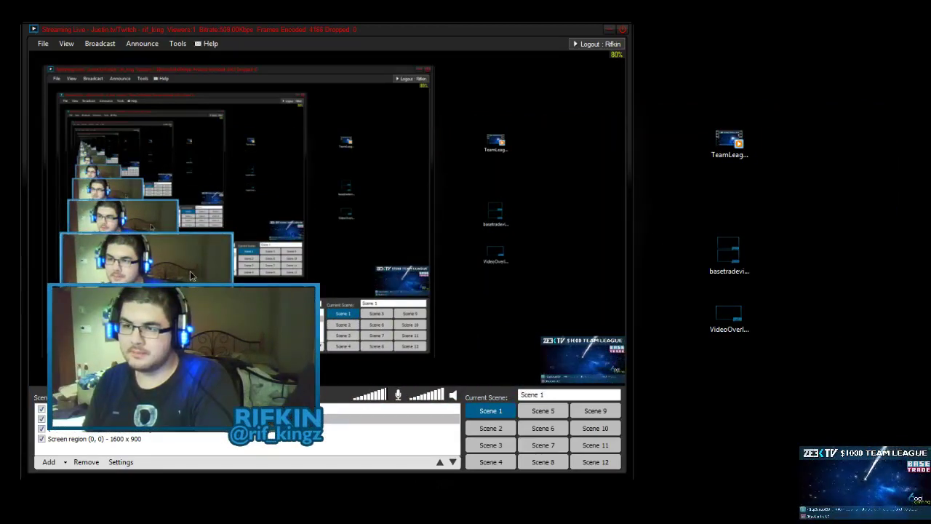
click(541, 343)
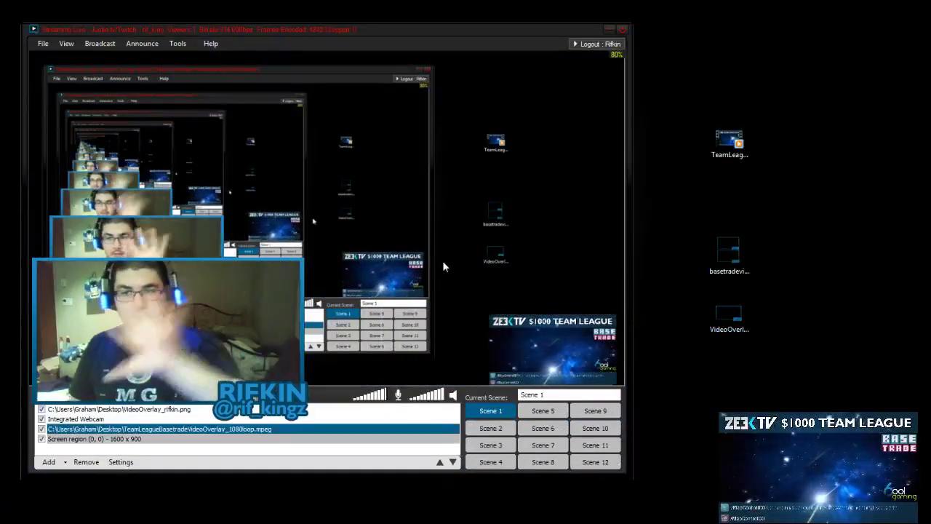
drag(737, 317, 151, 135)
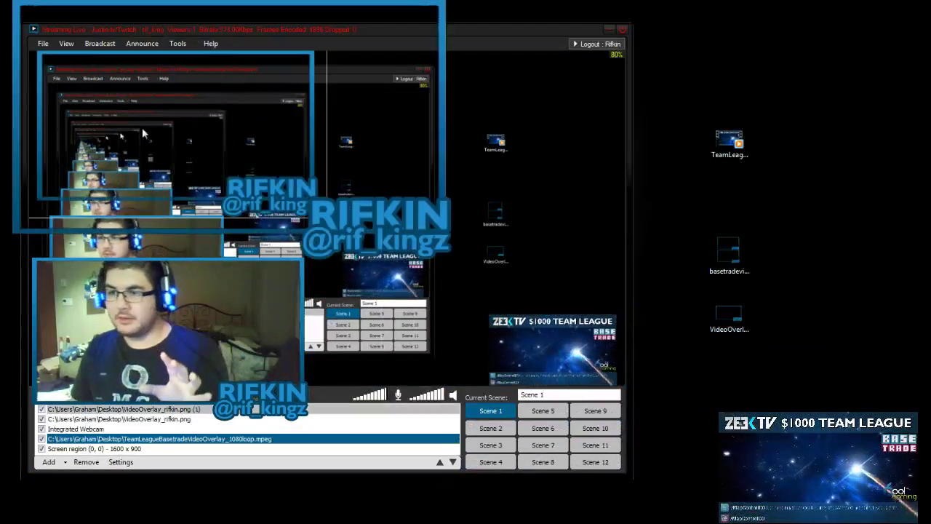
drag(324, 156, 324, 155)
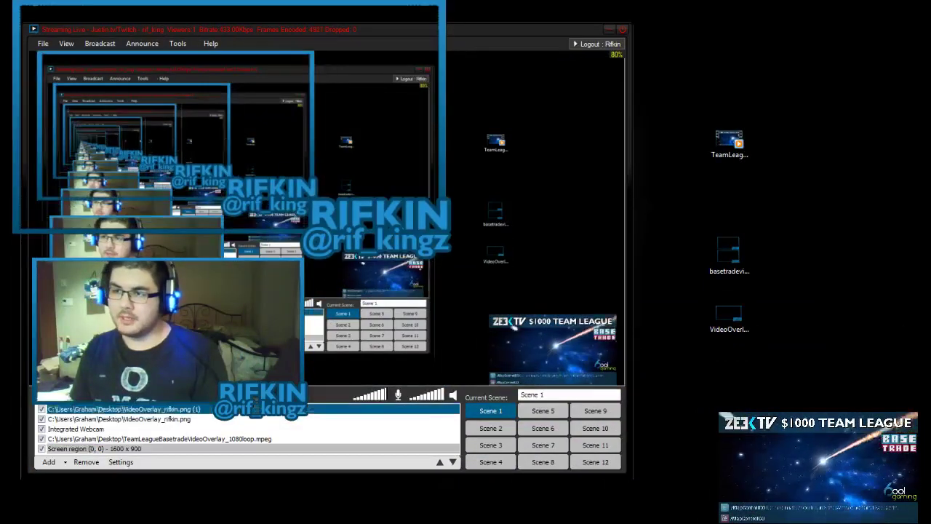
drag(326, 217, 438, 192)
key(Delete)
key(Delete)
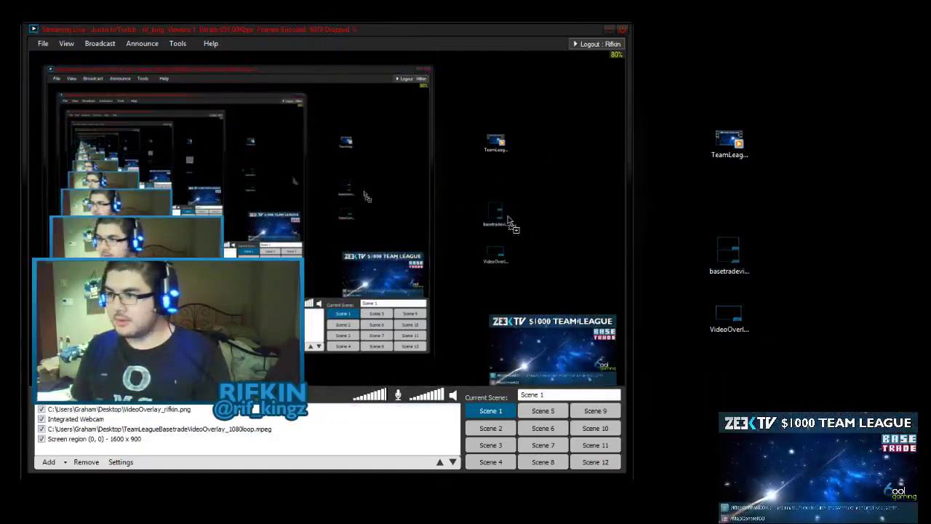
Add the two-frame basetradevideooverlayWEBCAM image to the scene, enlarge it and place it along the left side
drag(493, 218, 488, 216)
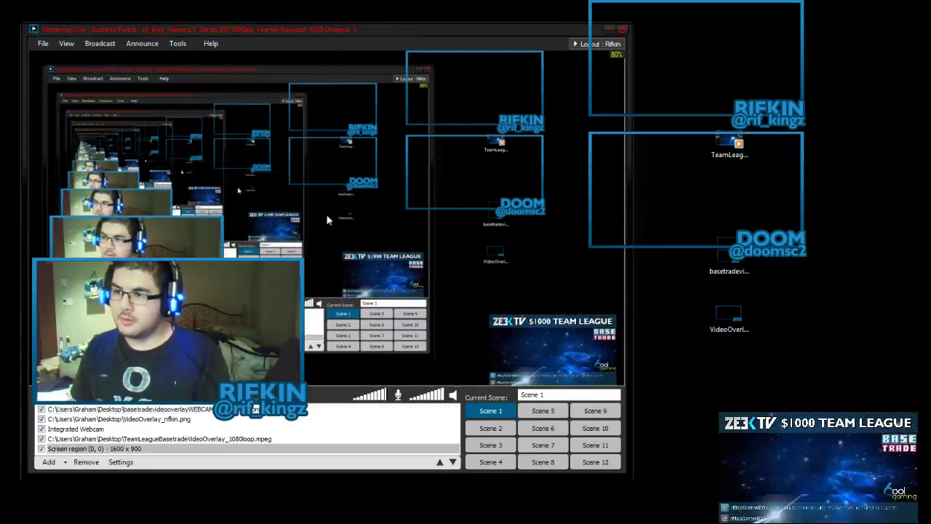
drag(327, 217, 281, 278)
drag(584, 123, 147, 190)
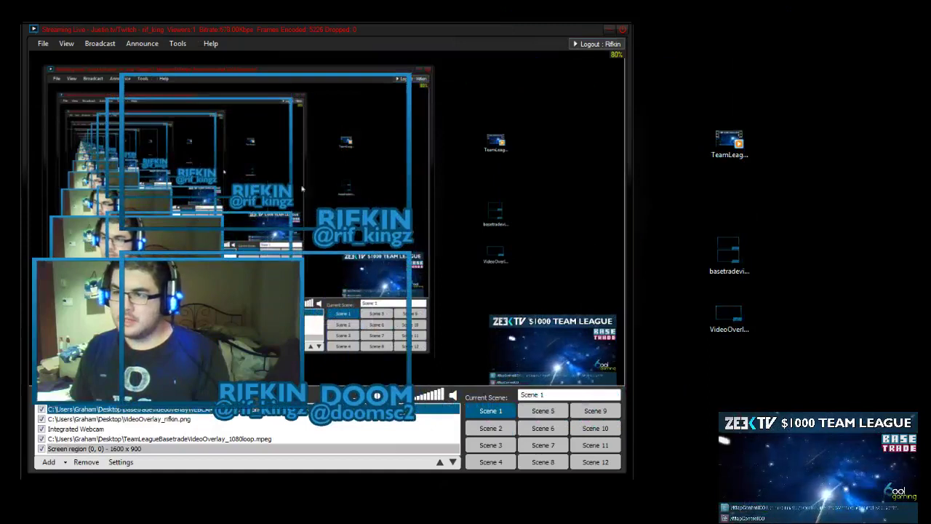
drag(371, 202, 246, 201)
Hide the single-frame VideoOverlay image and bring the Integrated Webcam to the front of the scene sources
click(80, 447)
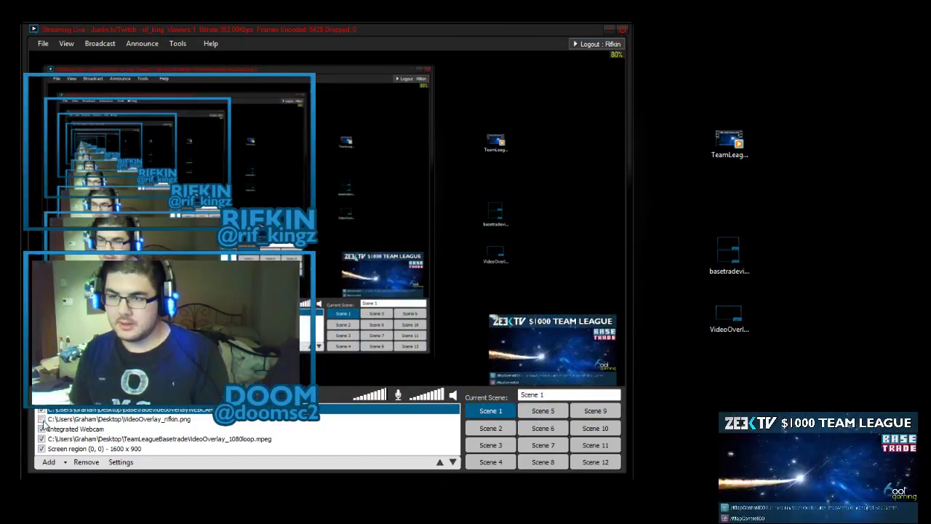
click(42, 419)
drag(87, 434, 87, 424)
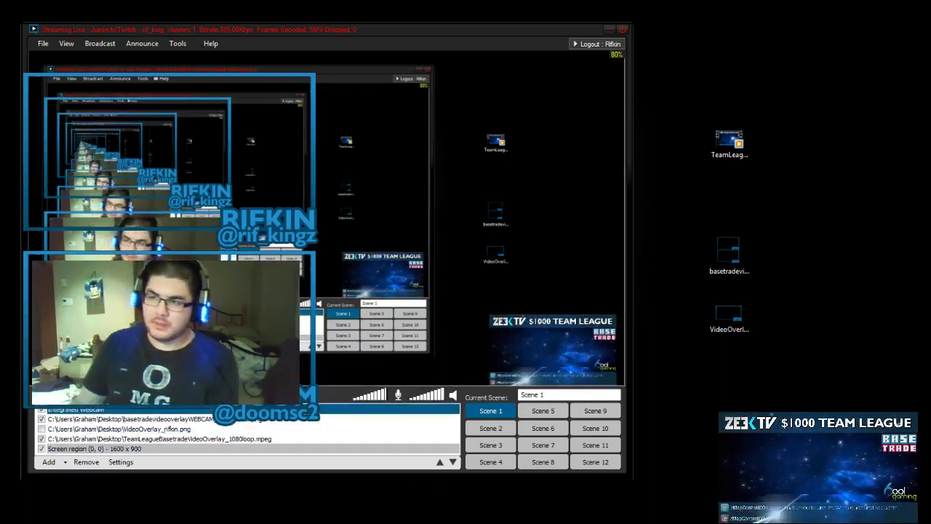
Fit the webcam into the upper frame of the two-frame overlay and order it beneath the overlay sources
click(143, 239)
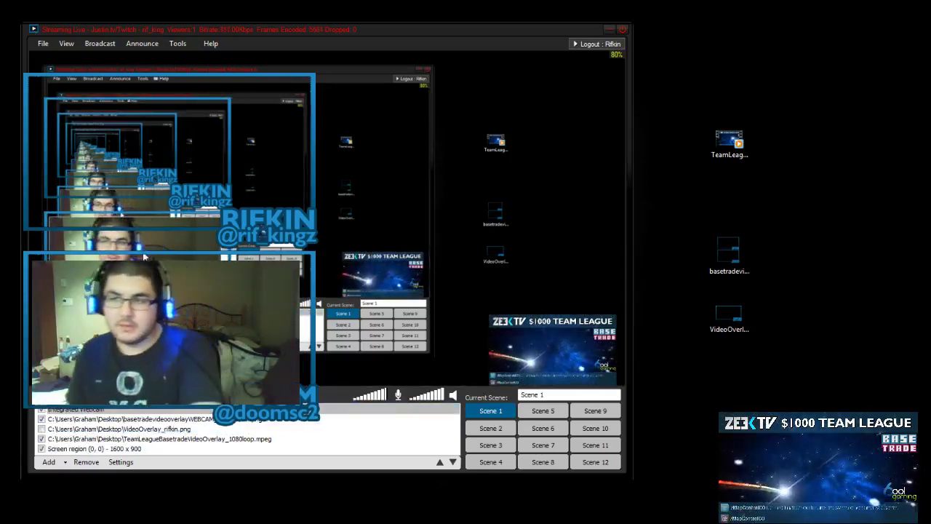
drag(167, 257, 175, 78)
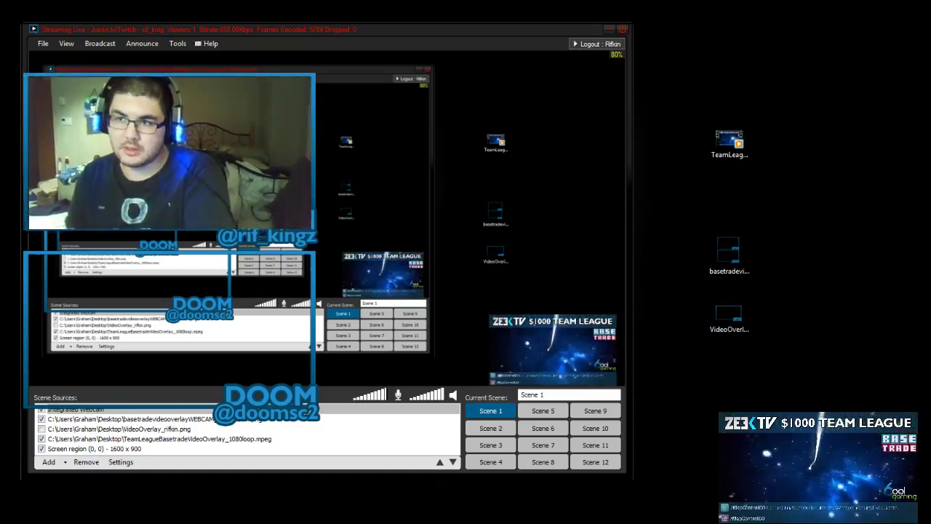
click(73, 409)
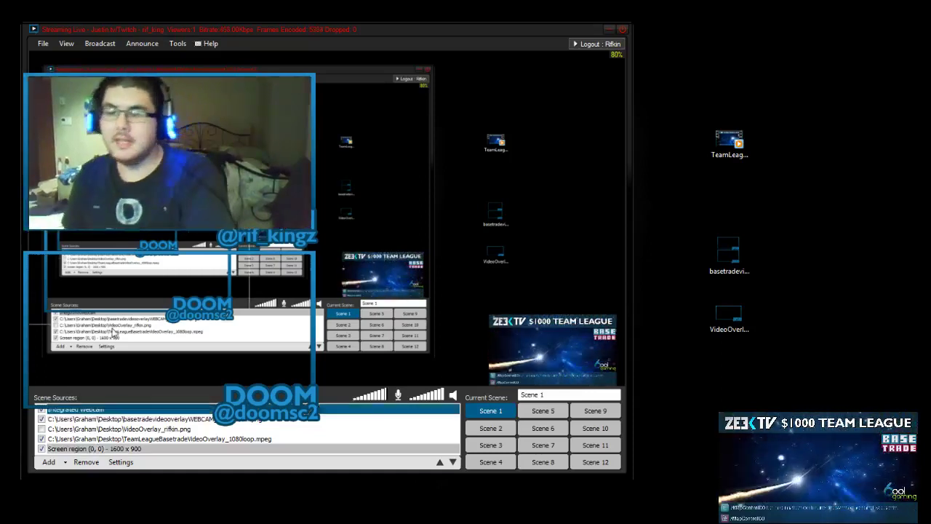
drag(76, 412, 76, 441)
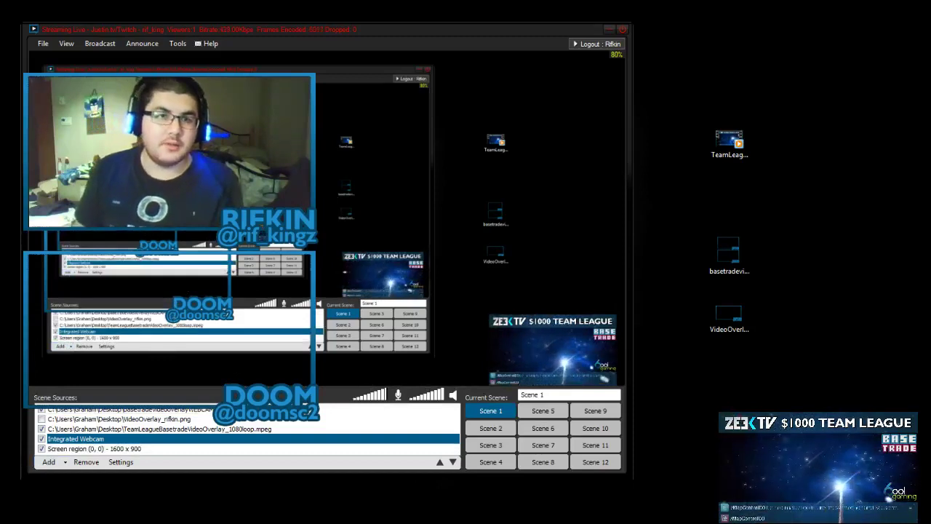
Close the picture open in Windows Photo Viewer, add 1350586706314.png to the scene and move it clear of the overlay frames
key(alt+Tab)
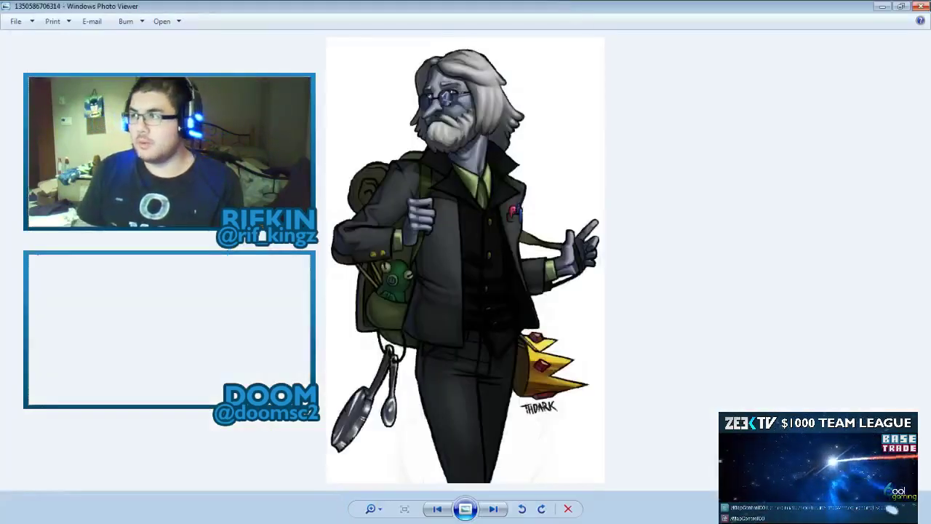
click(922, 7)
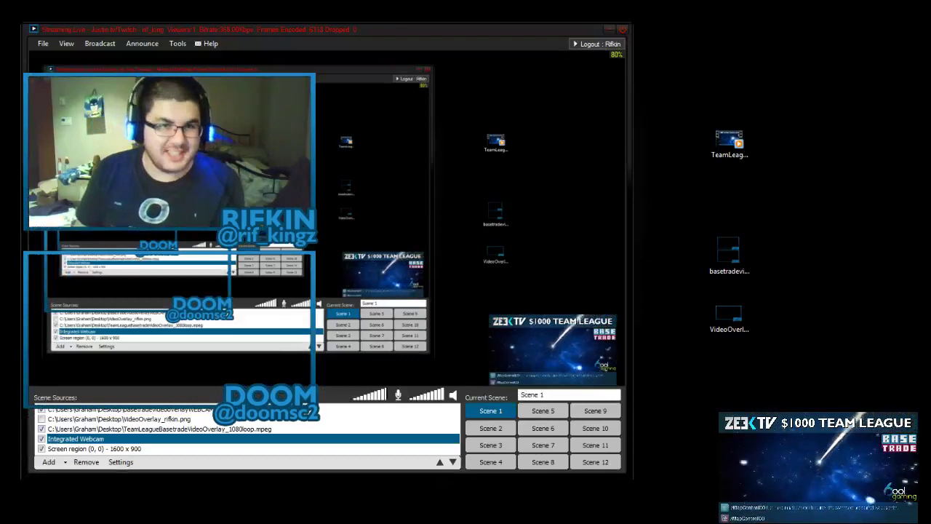
drag(196, 244, 198, 248)
mouse_move(197, 291)
mouse_down()
mouse_move(246, 257)
mouse_move(203, 281)
mouse_up()
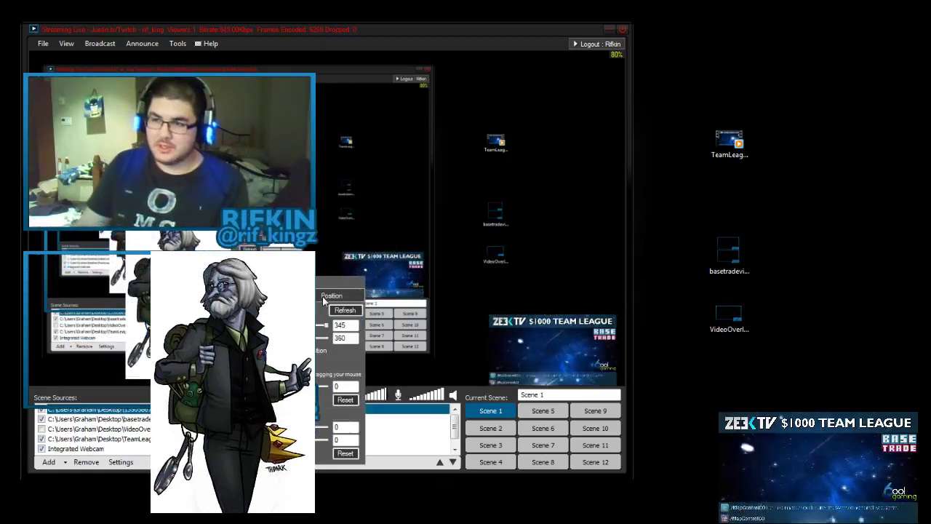
drag(252, 284, 429, 347)
click(298, 320)
drag(154, 313, 287, 270)
Crop the 1350586706314.png image by 268 at the bottom and trim its left side
right_click(369, 272)
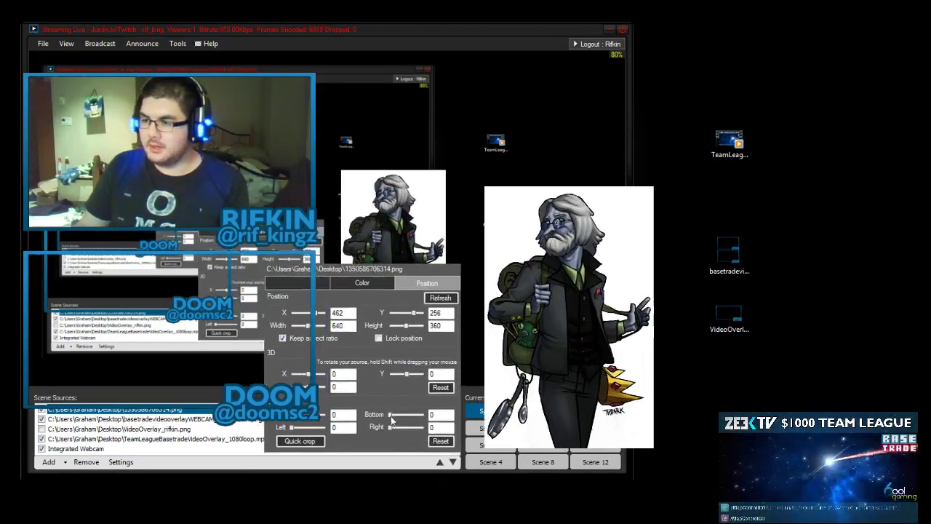
drag(390, 415, 416, 415)
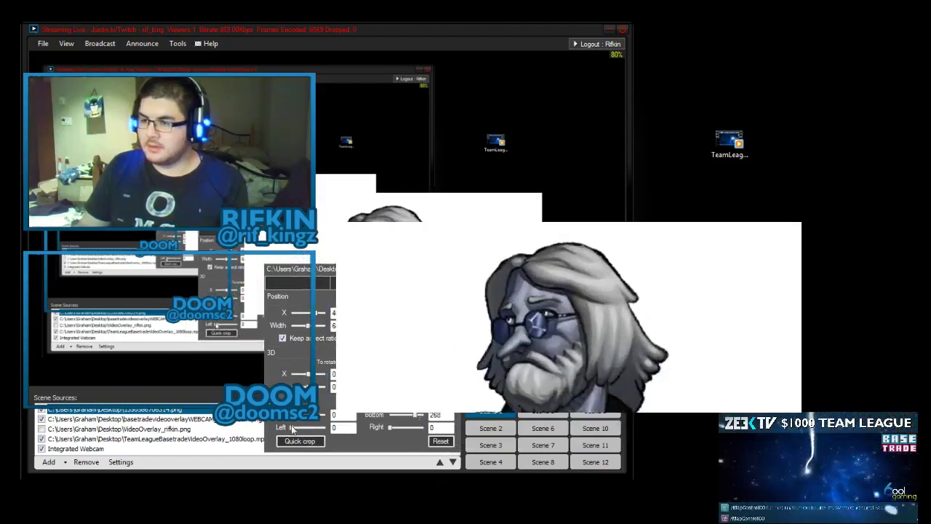
drag(290, 429, 395, 428)
Fit the cropped image into the lower overlay frame and order it beneath the two-frame overlay
drag(437, 247, 236, 227)
drag(346, 160, 231, 214)
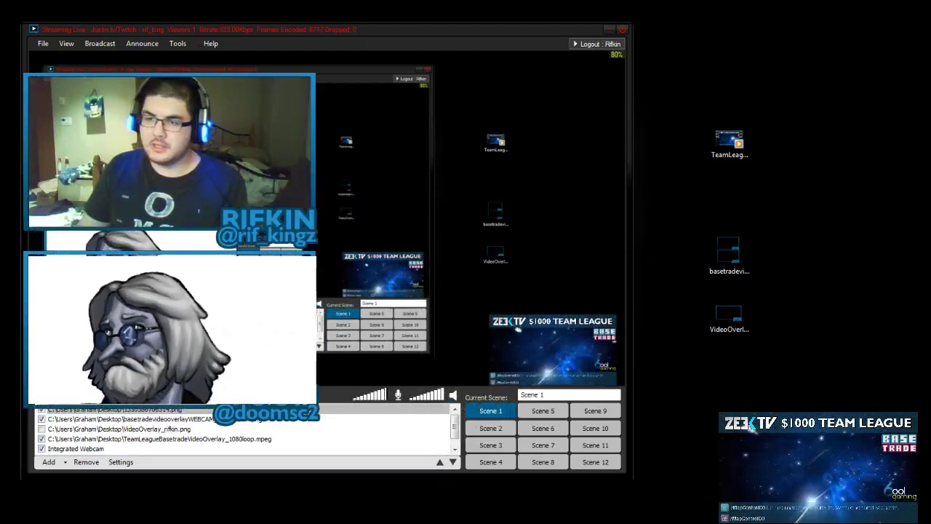
drag(68, 410, 72, 427)
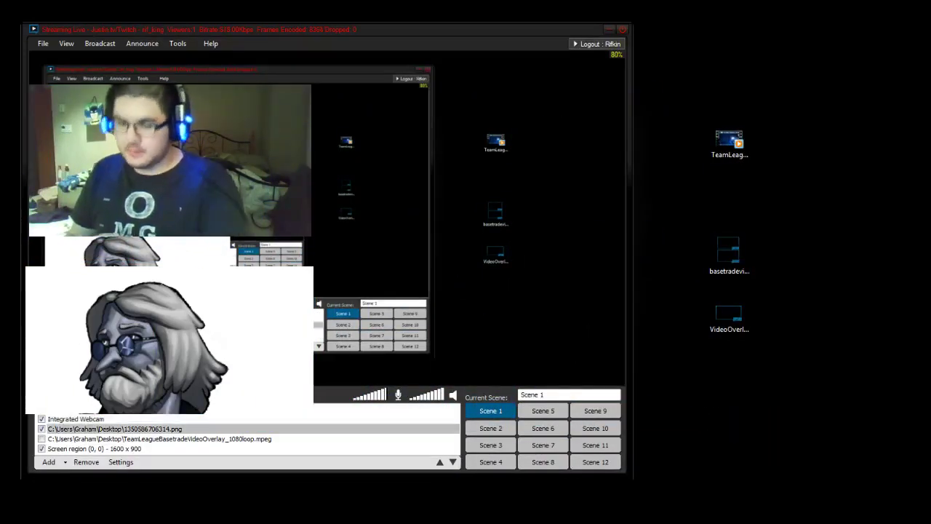
Remove the 1350586706314.png image from the scene and crop the webcam by 93 at its left, 126 at its right and 77 at its bottom
key(Delete)
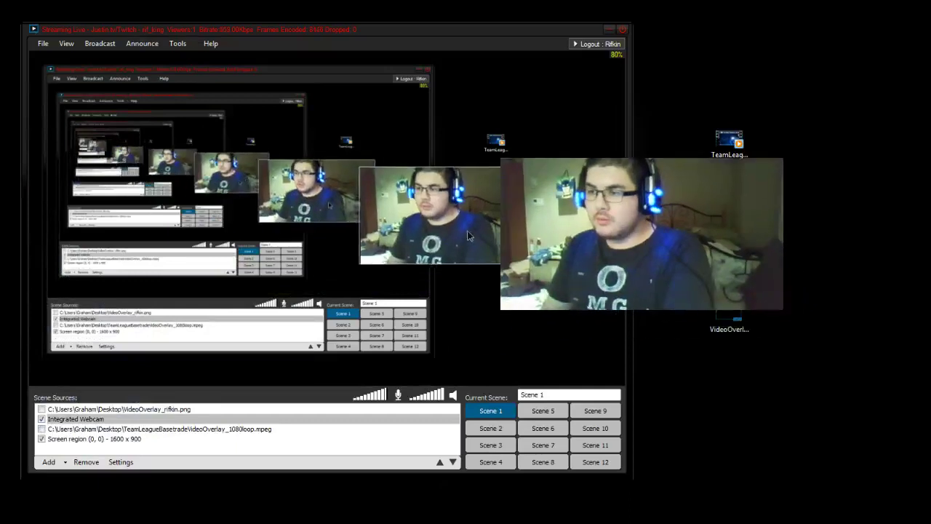
right_click(444, 169)
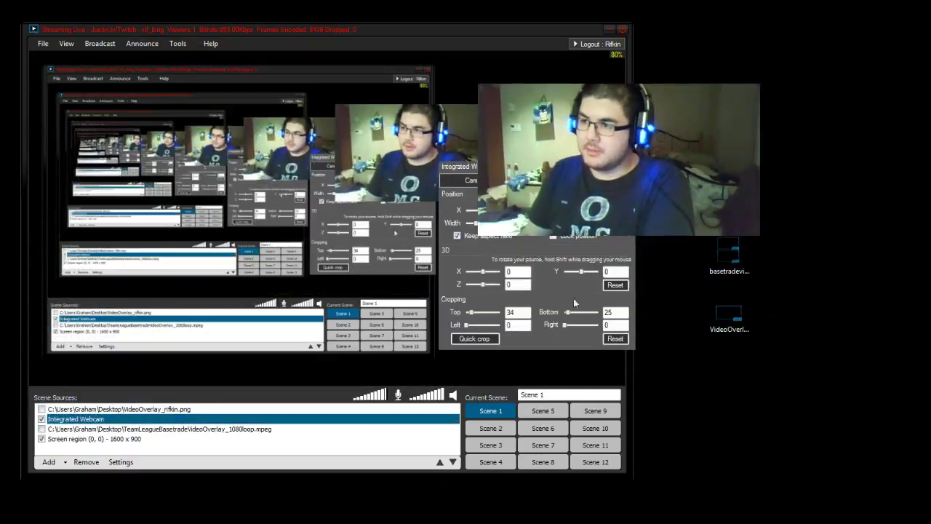
drag(568, 327, 575, 325)
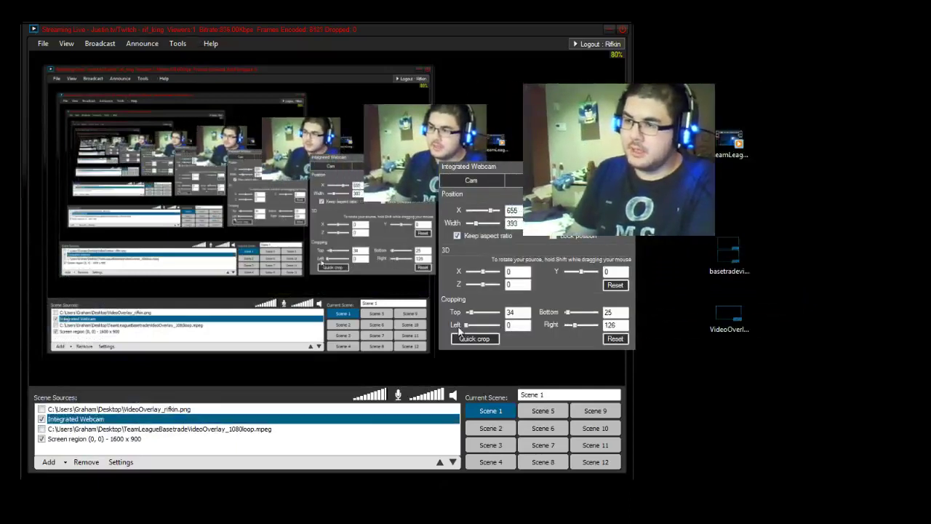
drag(465, 327, 475, 323)
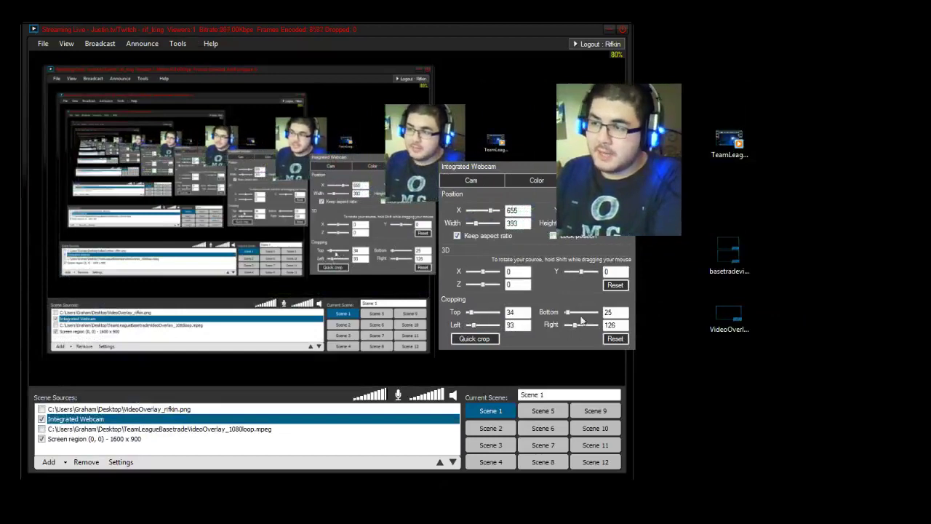
drag(570, 312, 575, 313)
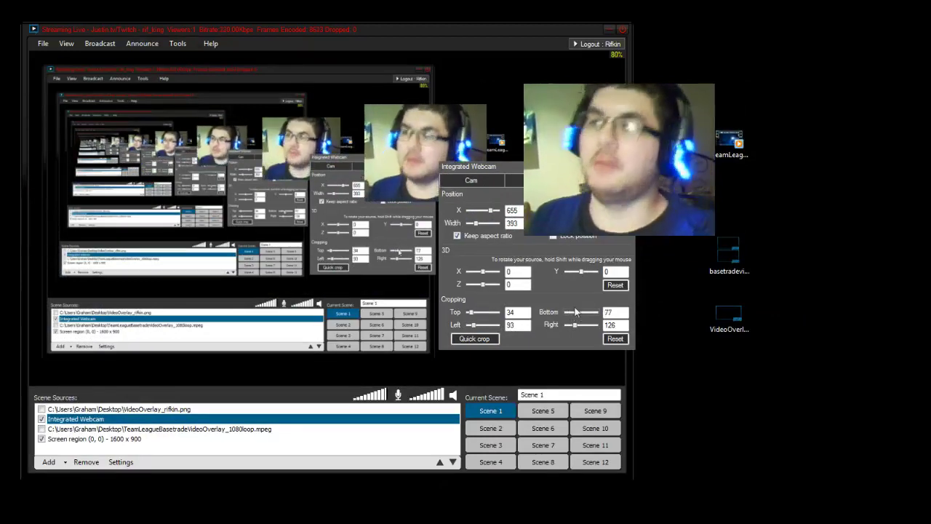
Move the cropped webcam into the scene's lower-right corner and enlarge it slightly
drag(405, 125, 515, 320)
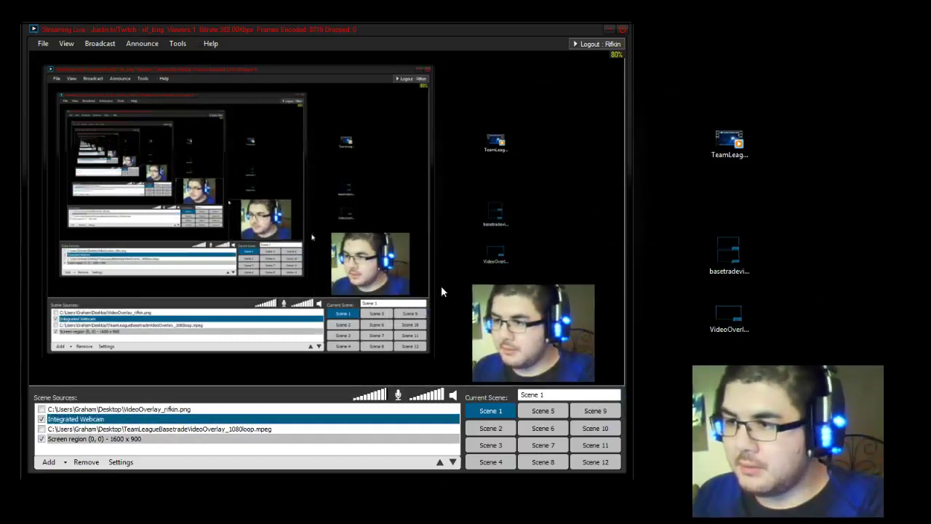
drag(442, 287, 451, 269)
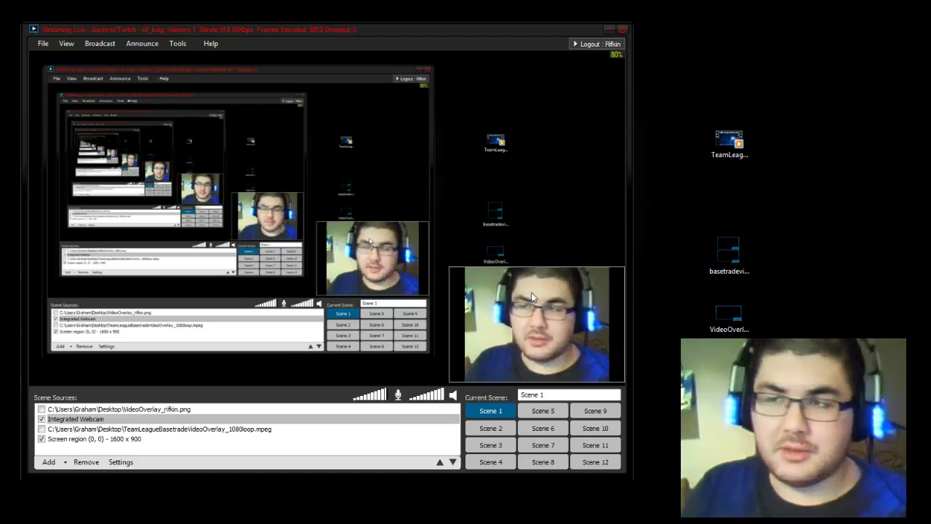
click(445, 204)
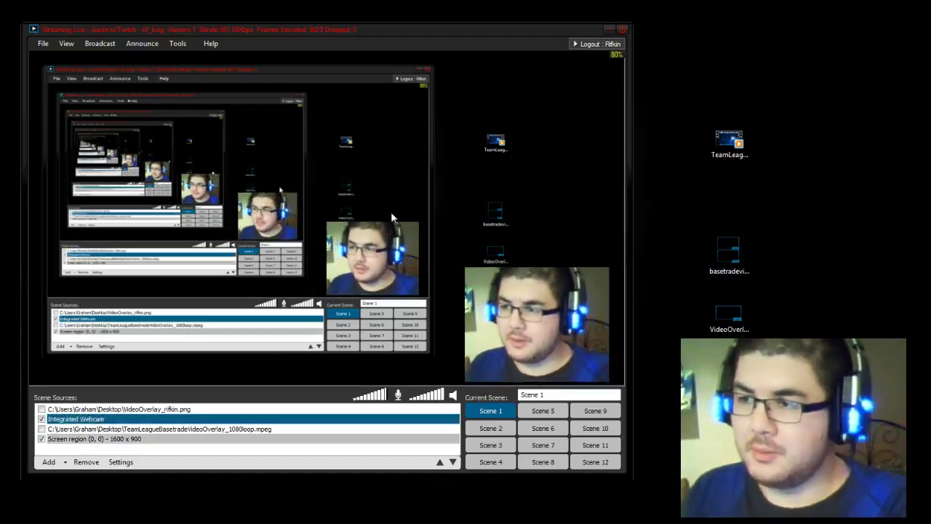
Open the list of channels available for stream announcements
click(132, 45)
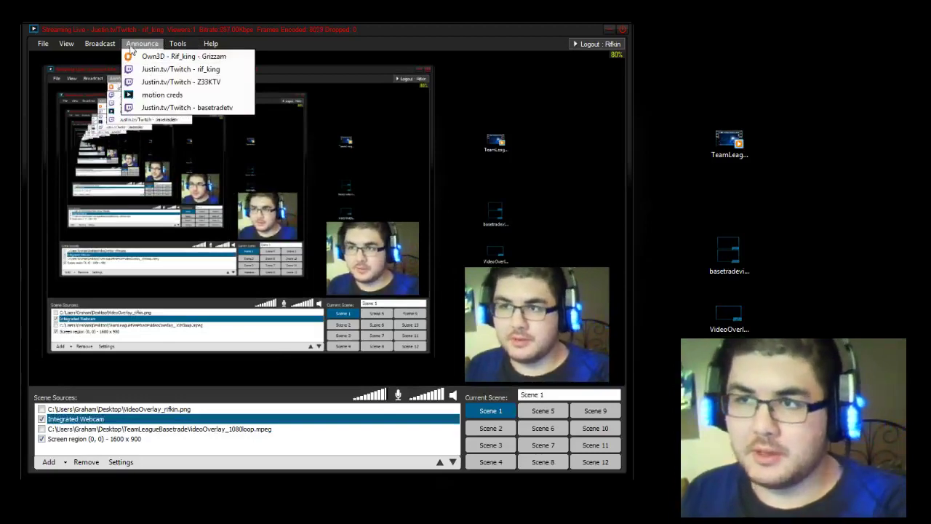